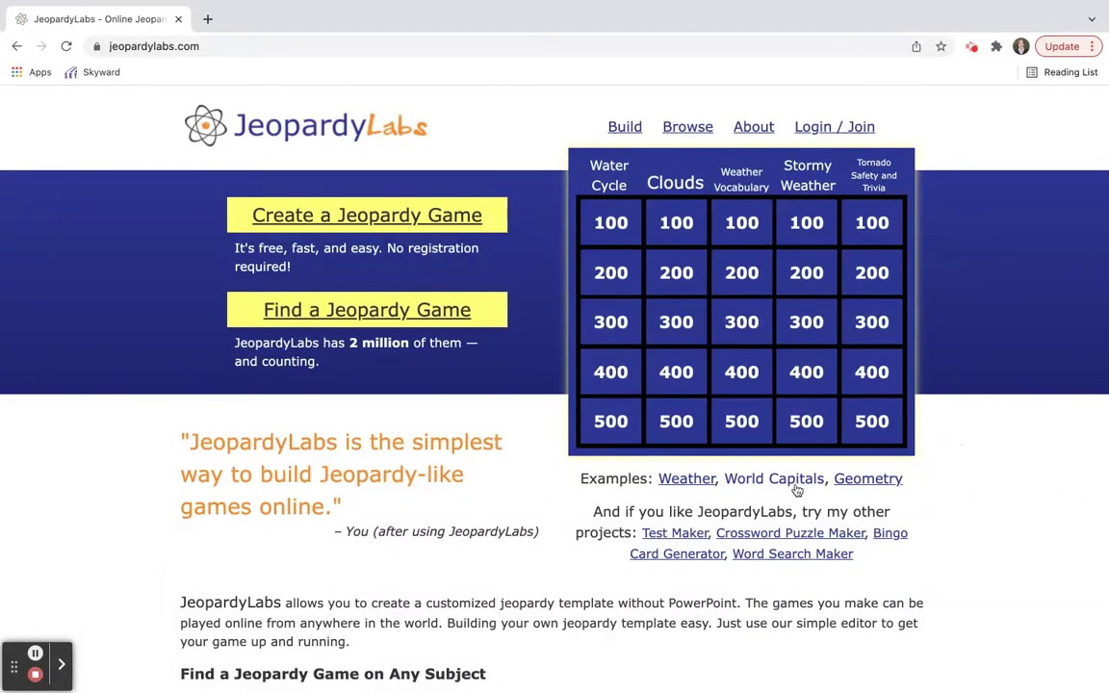
Step: Go to the Find a Jeopardy Game search page from the JeopardyLabs home page
click(429, 320)
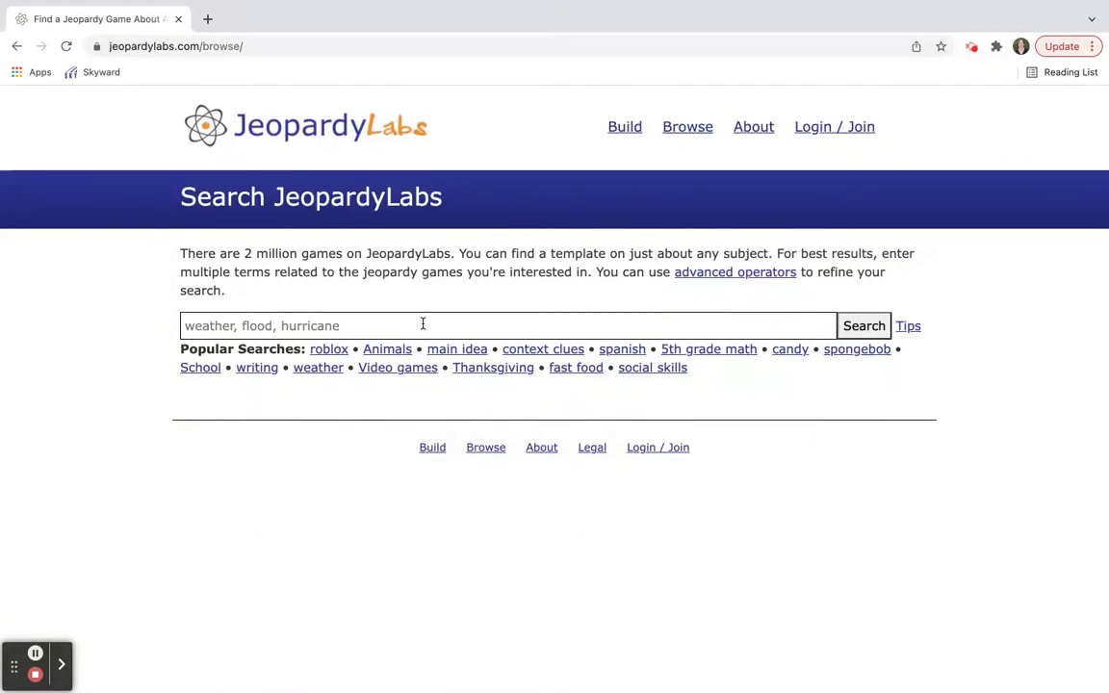
Step: Search JeopardyLabs for 'animals' games and browse the results
text(animals)
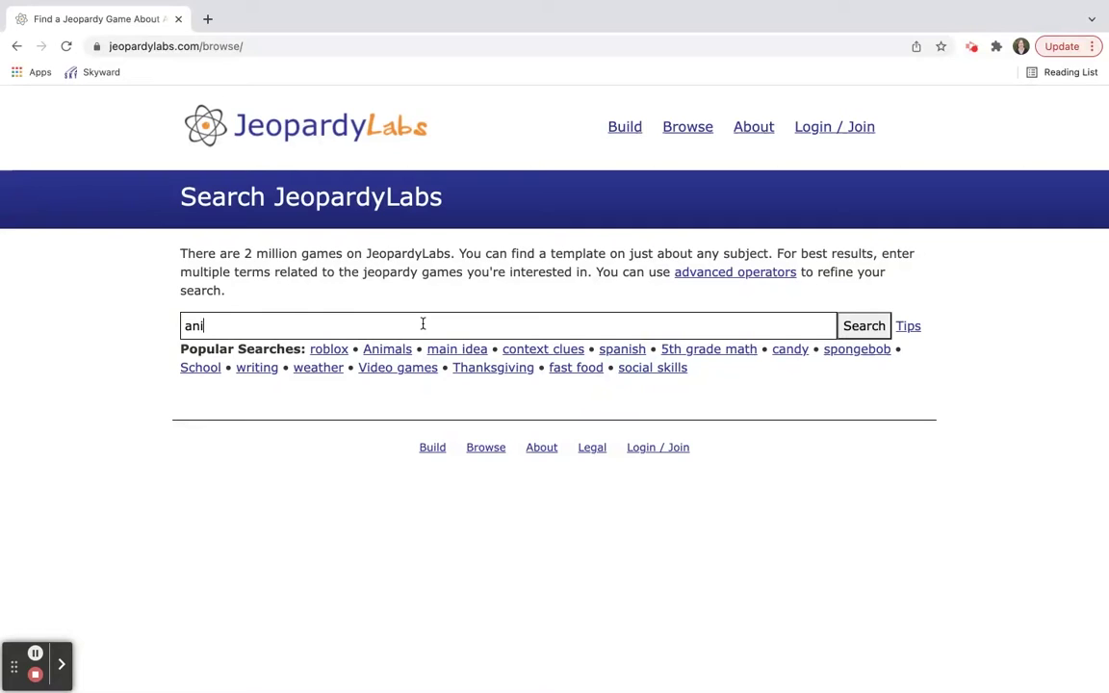
key(Return)
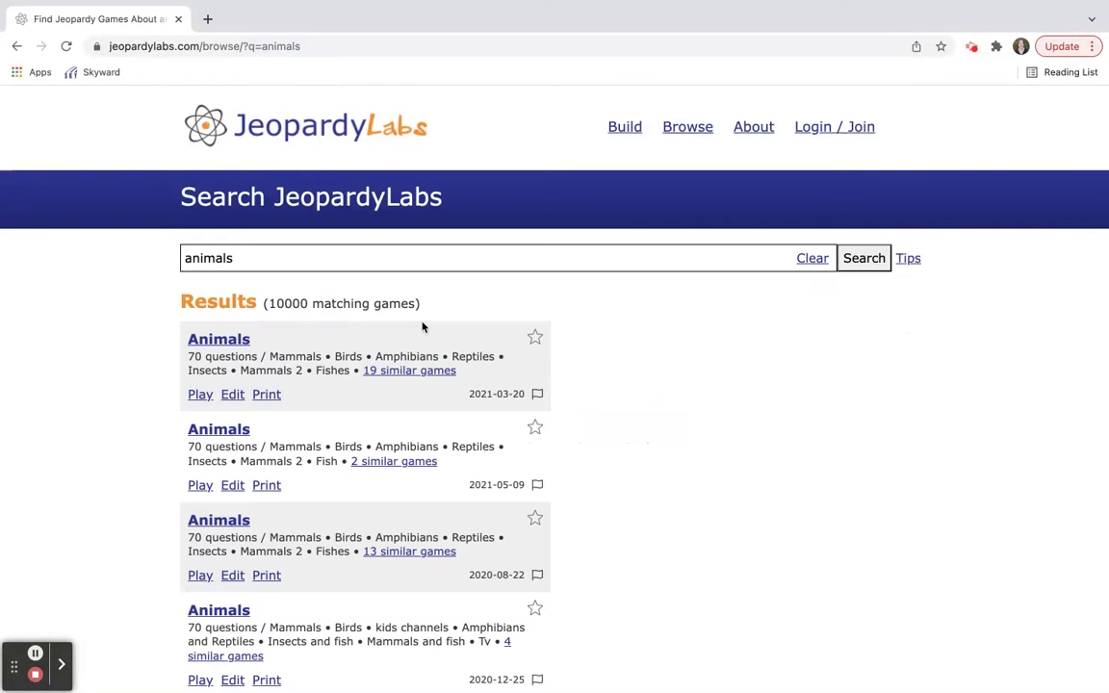
mouse_move(516, 354)
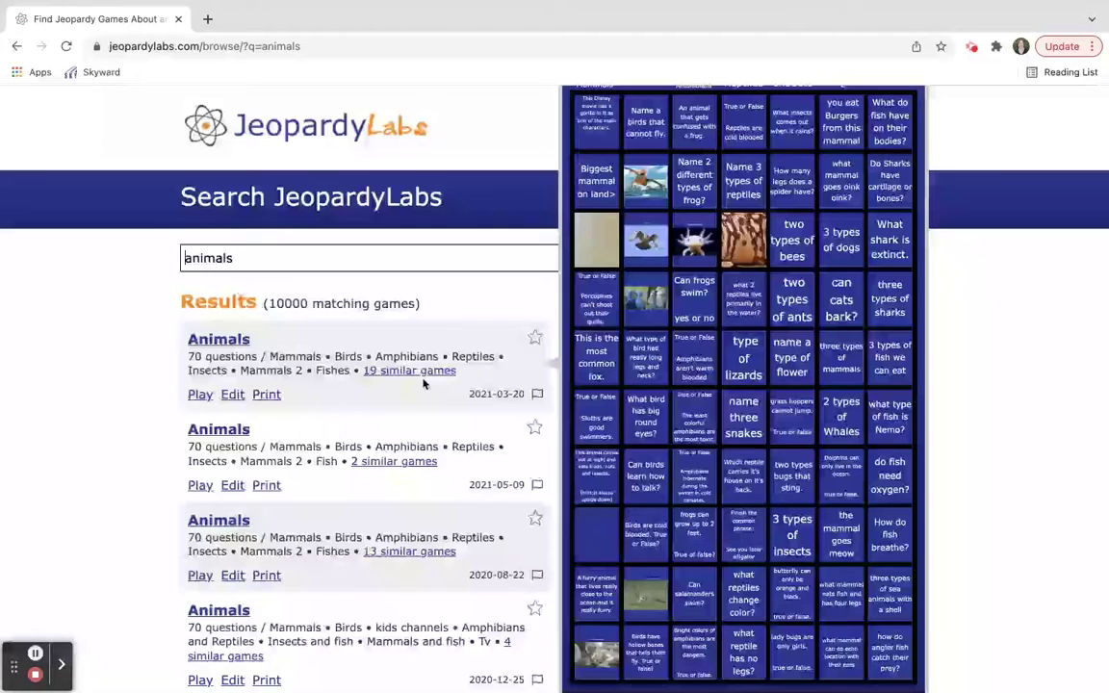
scroll(423, 384, down, 3)
scroll(423, 384, up, 3)
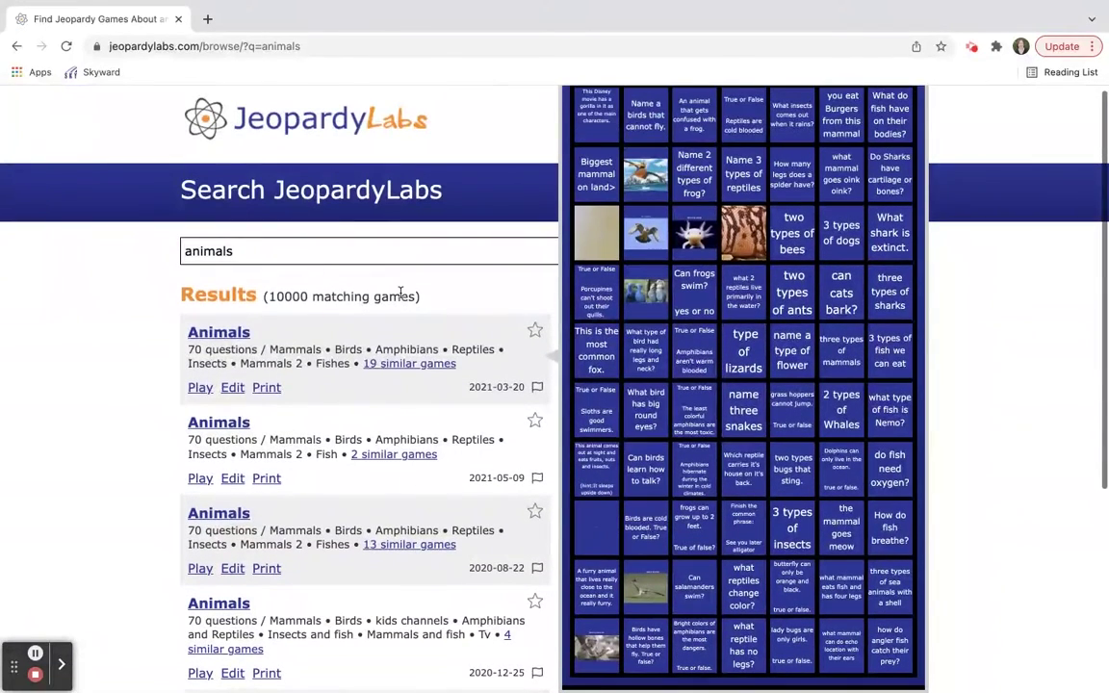
Step: Replace the search with 'dogs' and open the Dogs! game from the results
double_click(201, 253)
text(dog)
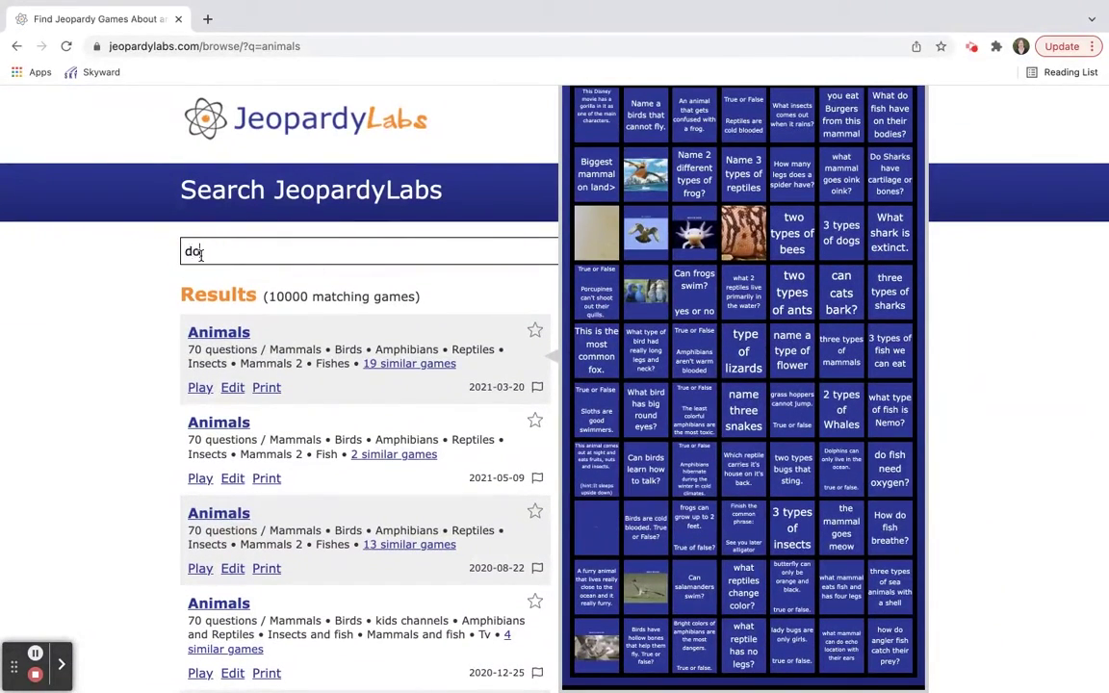
text(s)
key(Return)
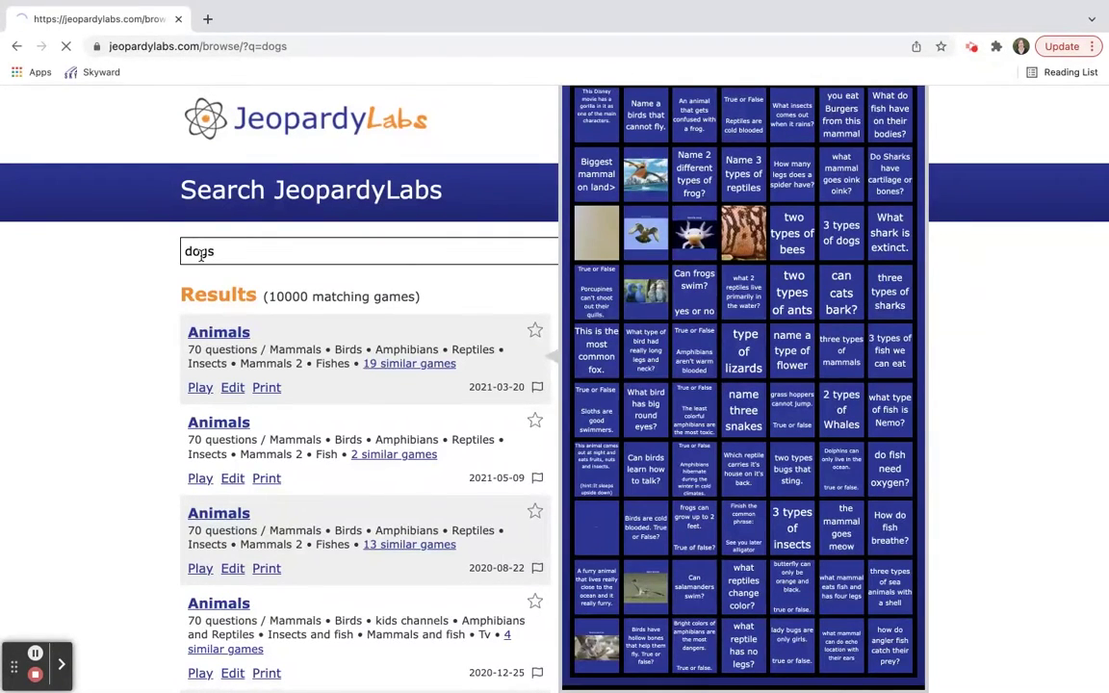
mouse_move(408, 332)
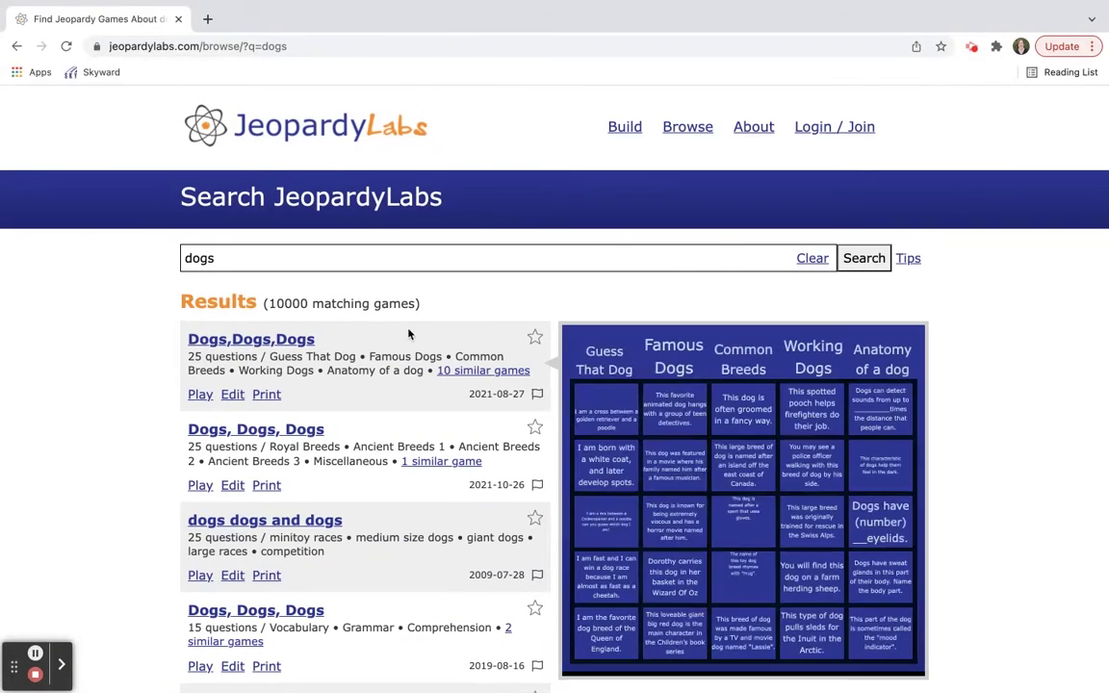
scroll(299, 476, down, 3)
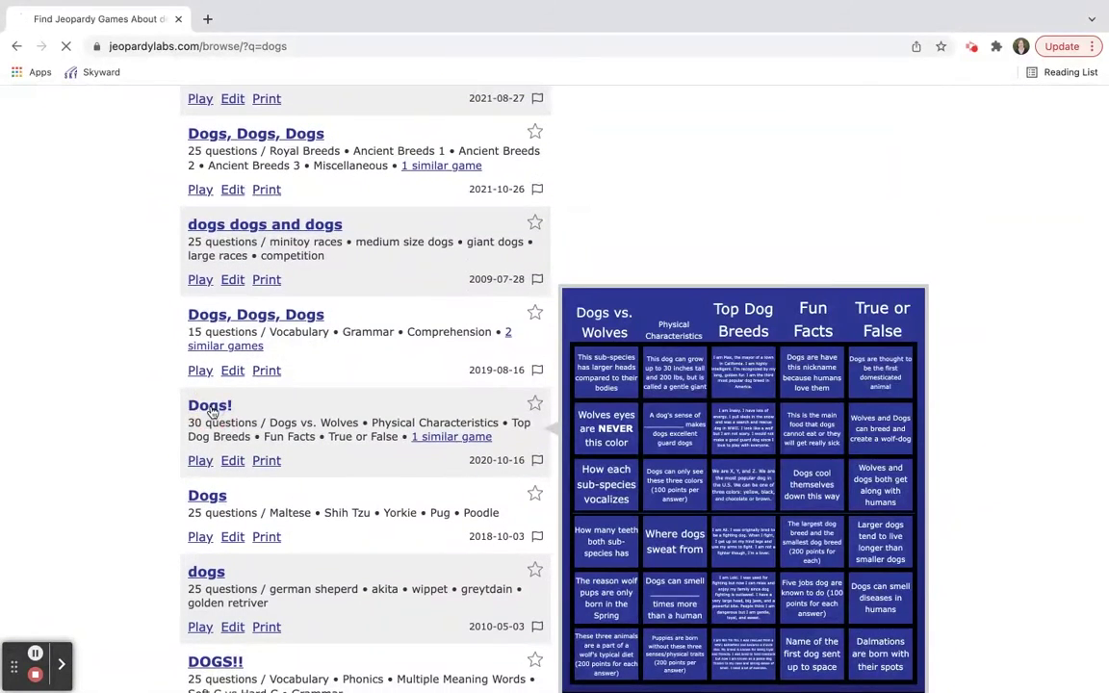
click(210, 406)
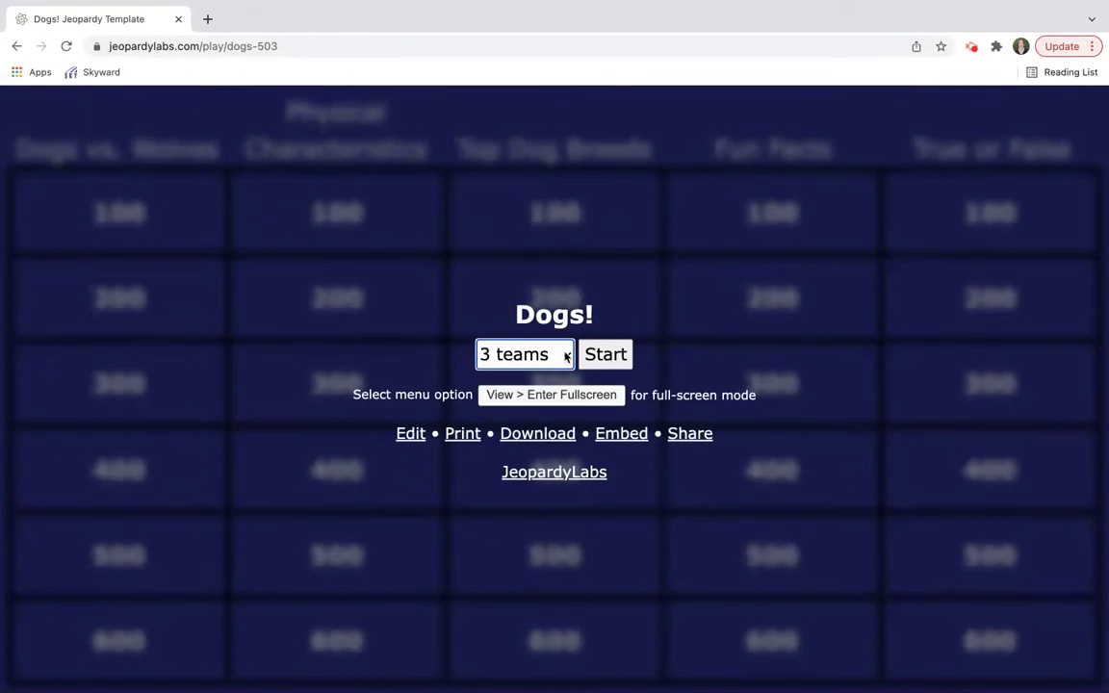
Step: Start the Dogs! game with 5 teams and open the Dogs vs. Wolves 100 clue
click(567, 357)
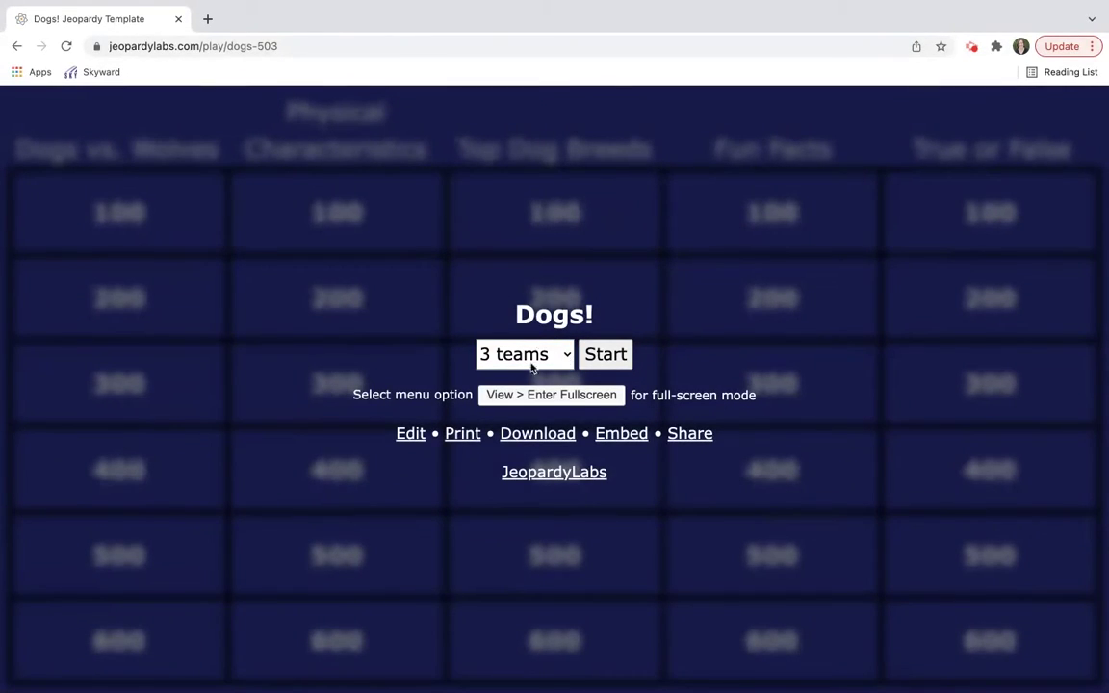
click(541, 416)
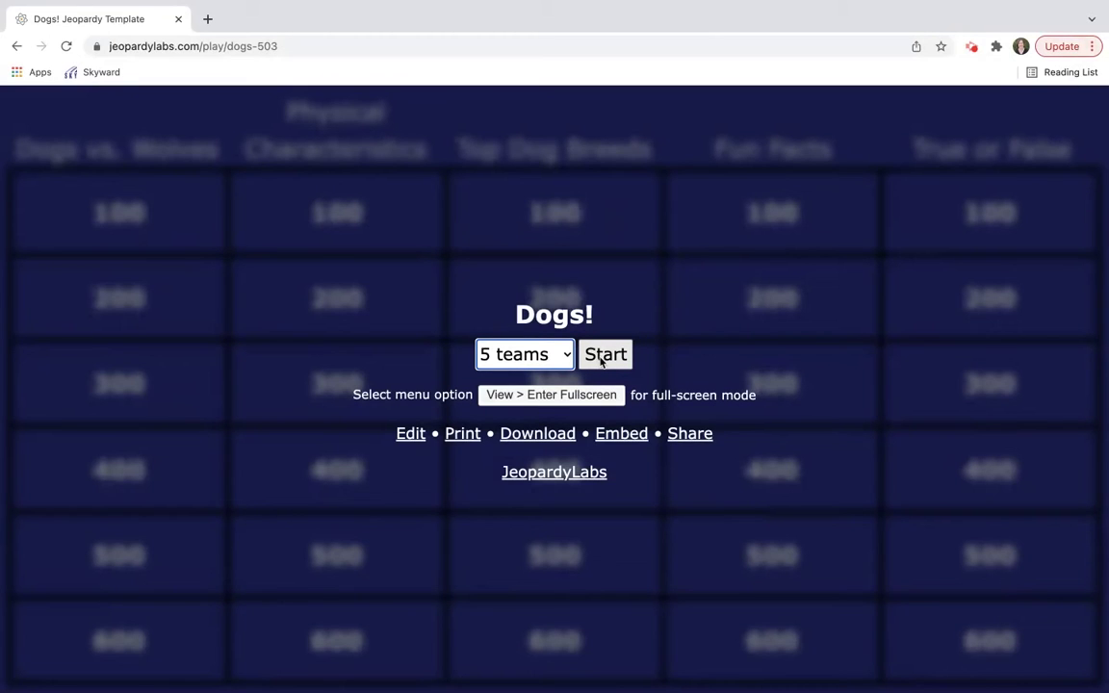
click(601, 356)
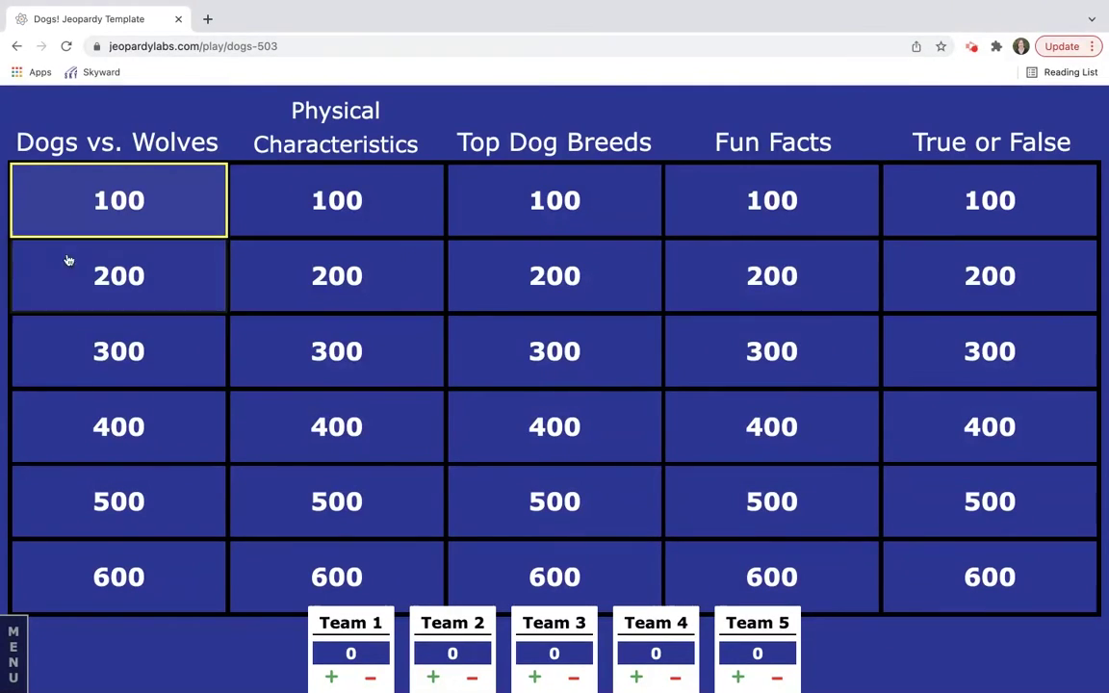
click(189, 200)
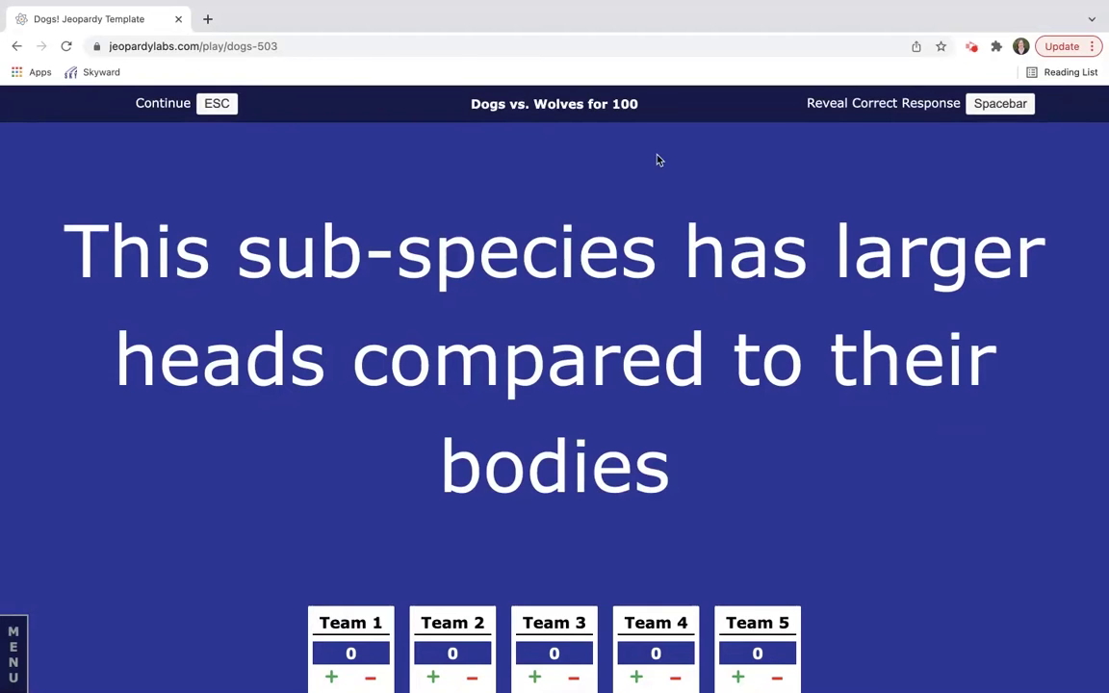
Step: Reveal the Dogs vs. Wolves 100 answer Wolves and the Top Dog Breeds 500 answer Pitbull, then leave the board
key(space)
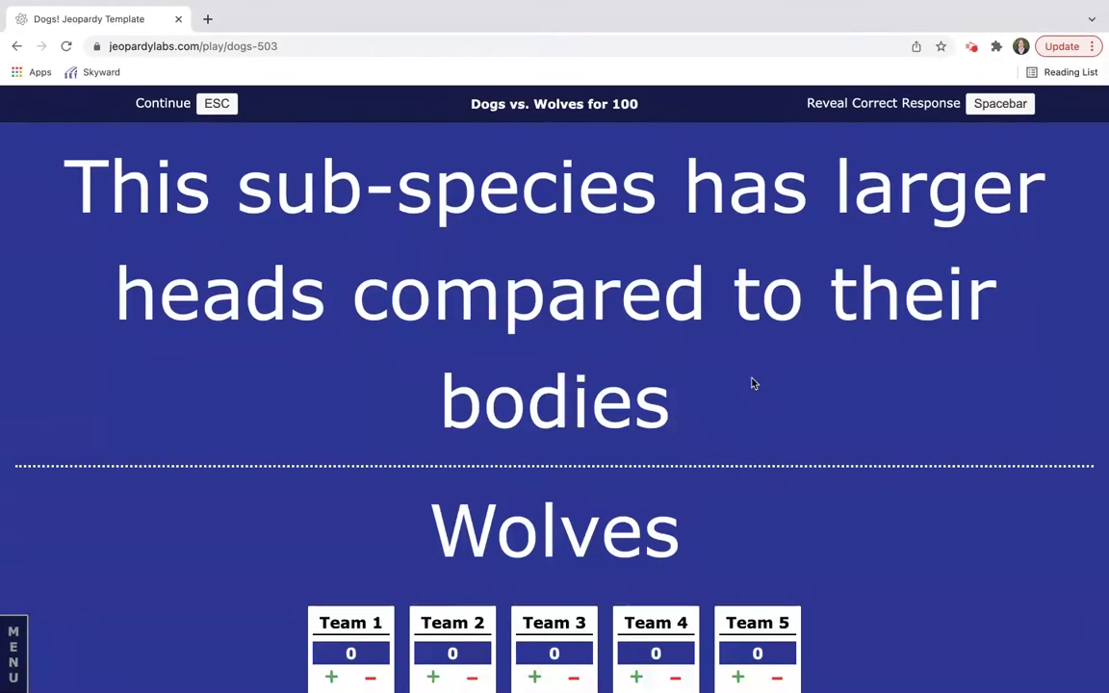
click(220, 105)
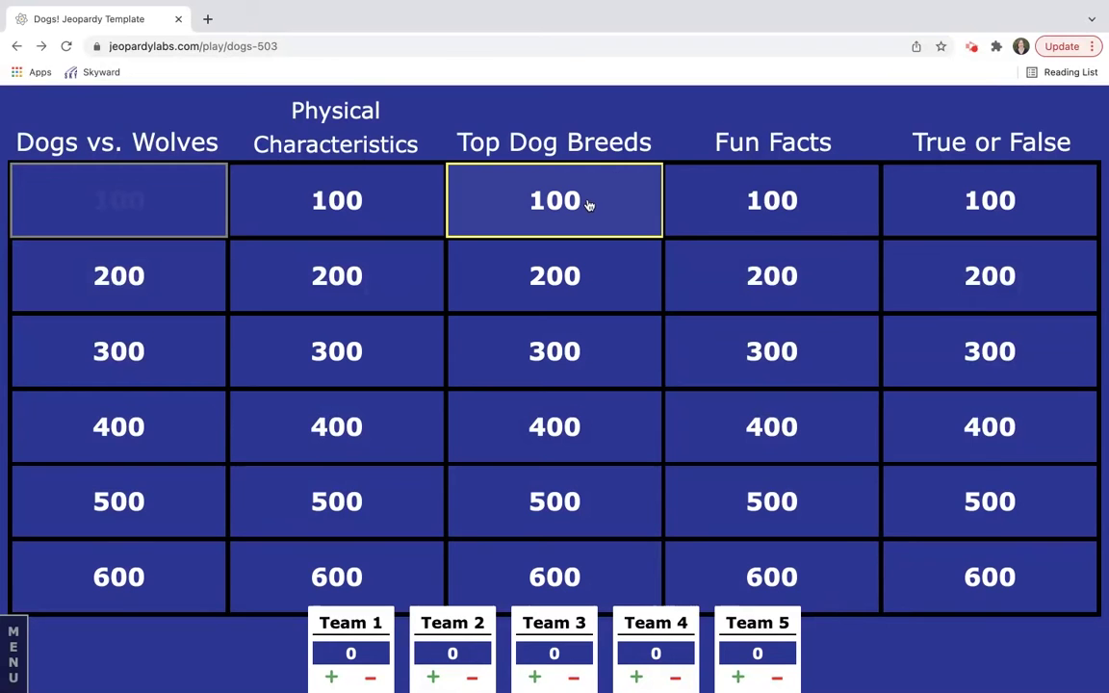
click(578, 491)
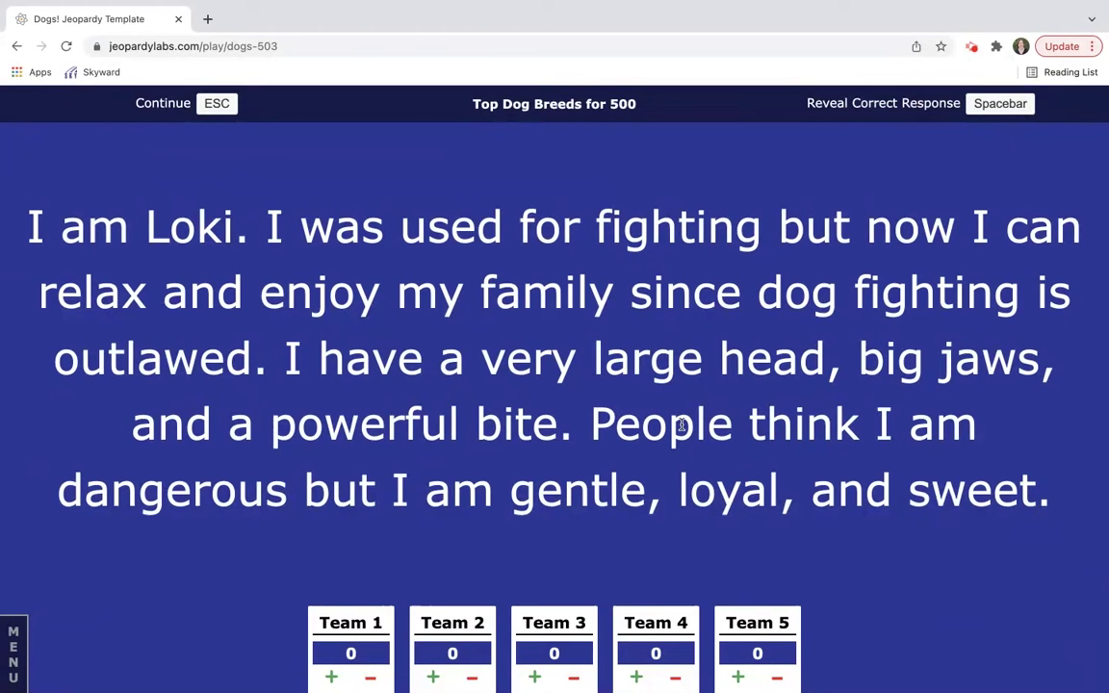
key(space)
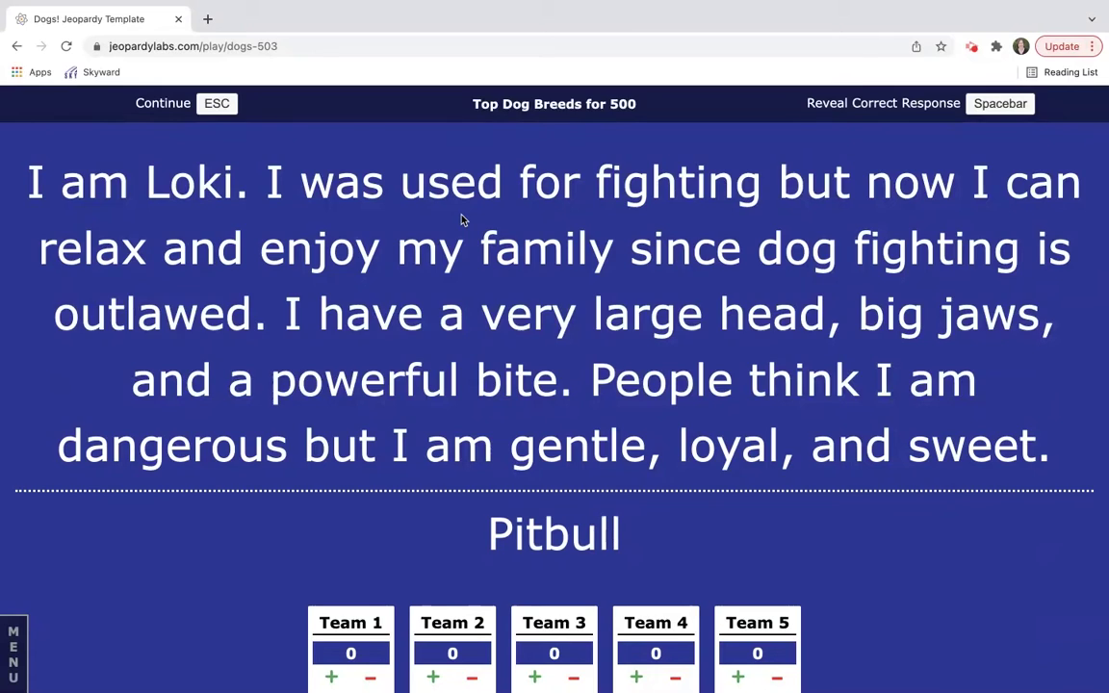
key(Escape)
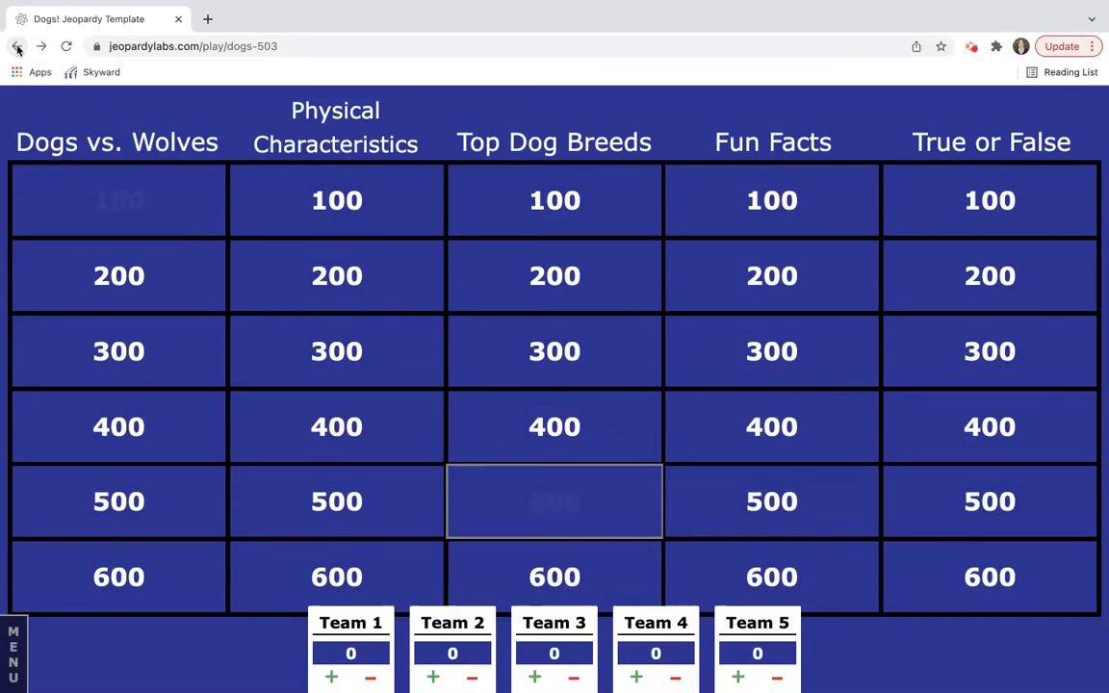
click(18, 49)
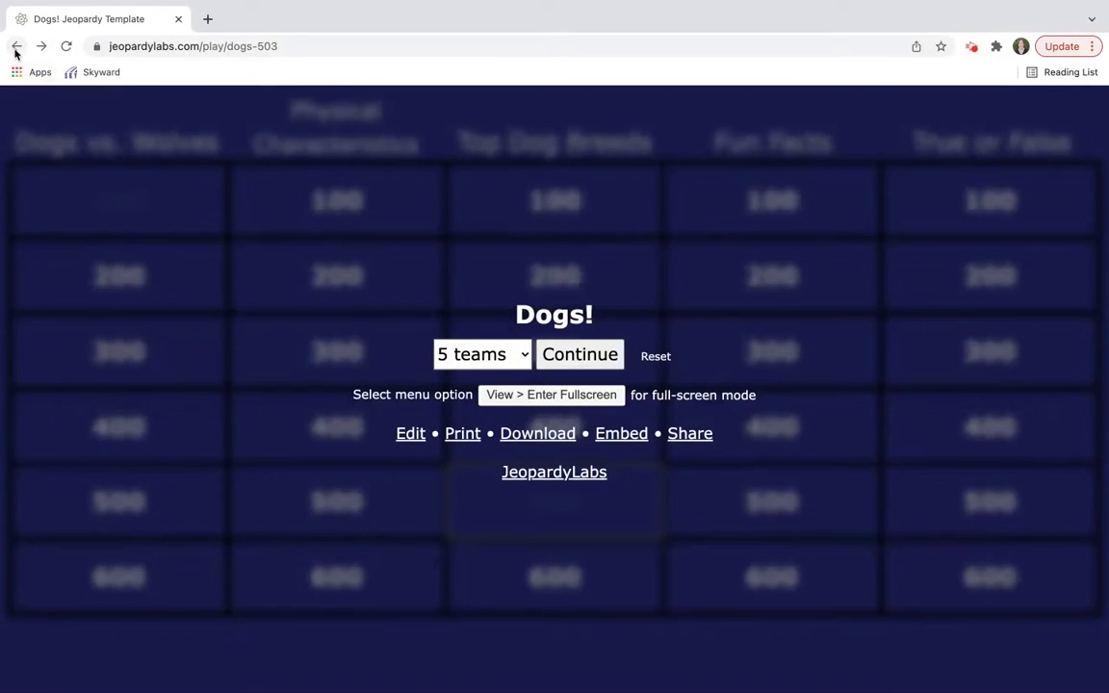
Step: Go back through the dogs and animals search results, then return to the JeopardyLabs home page
click(16, 46)
mouse_move(241, 258)
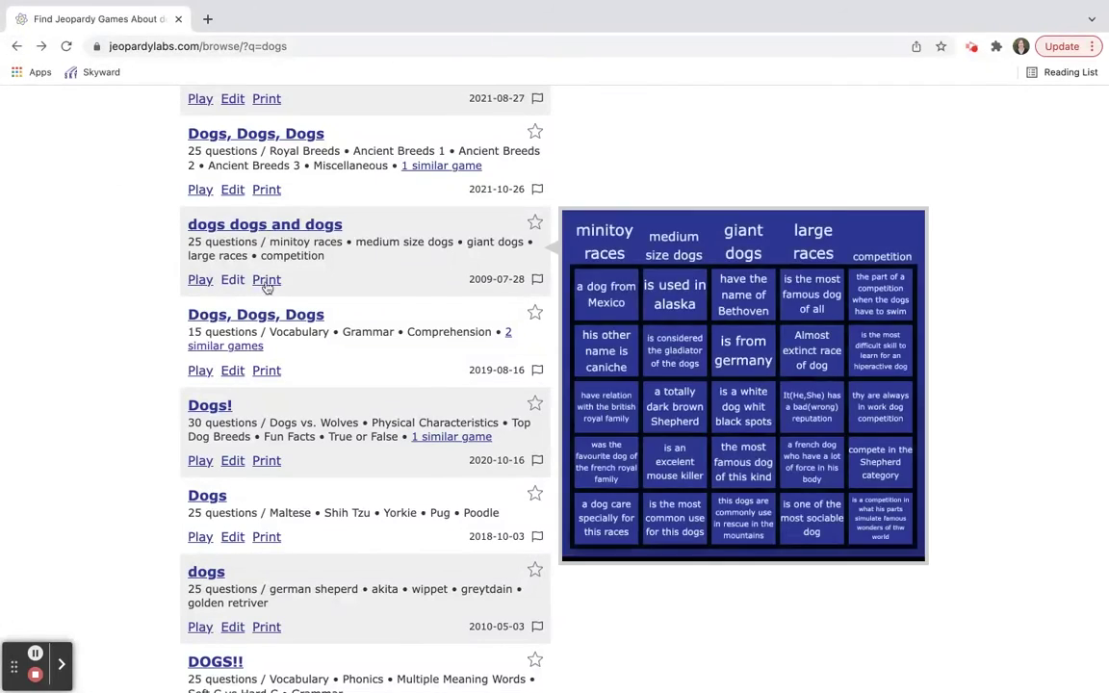
scroll(258, 268, down, 3)
scroll(281, 296, down, 2)
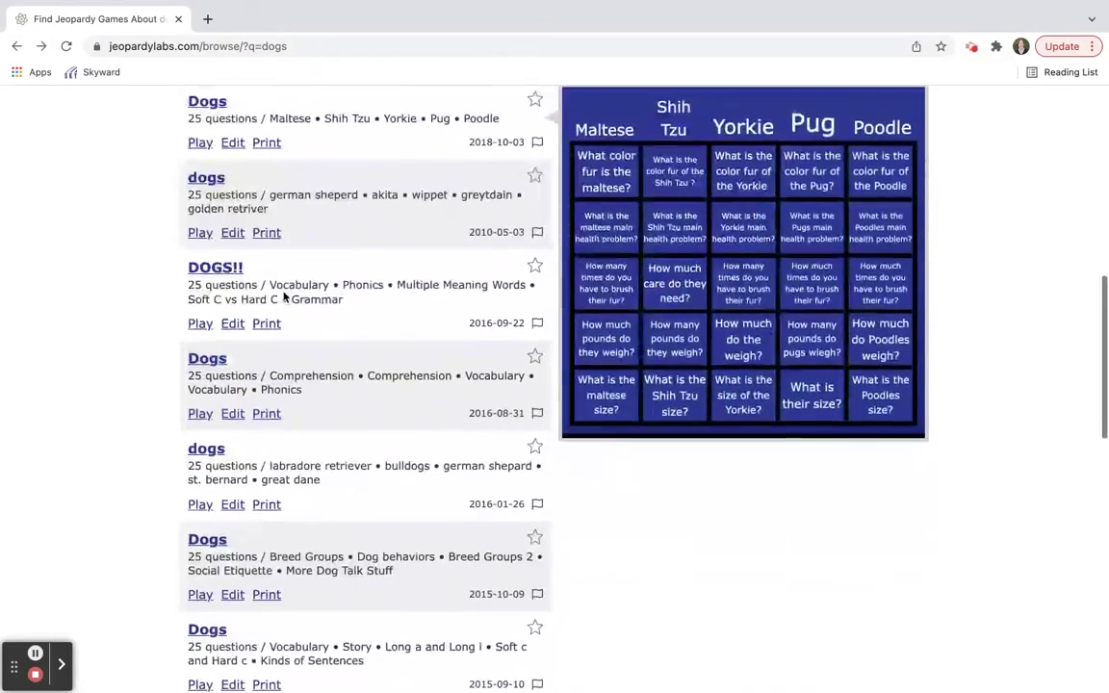
mouse_move(341, 5)
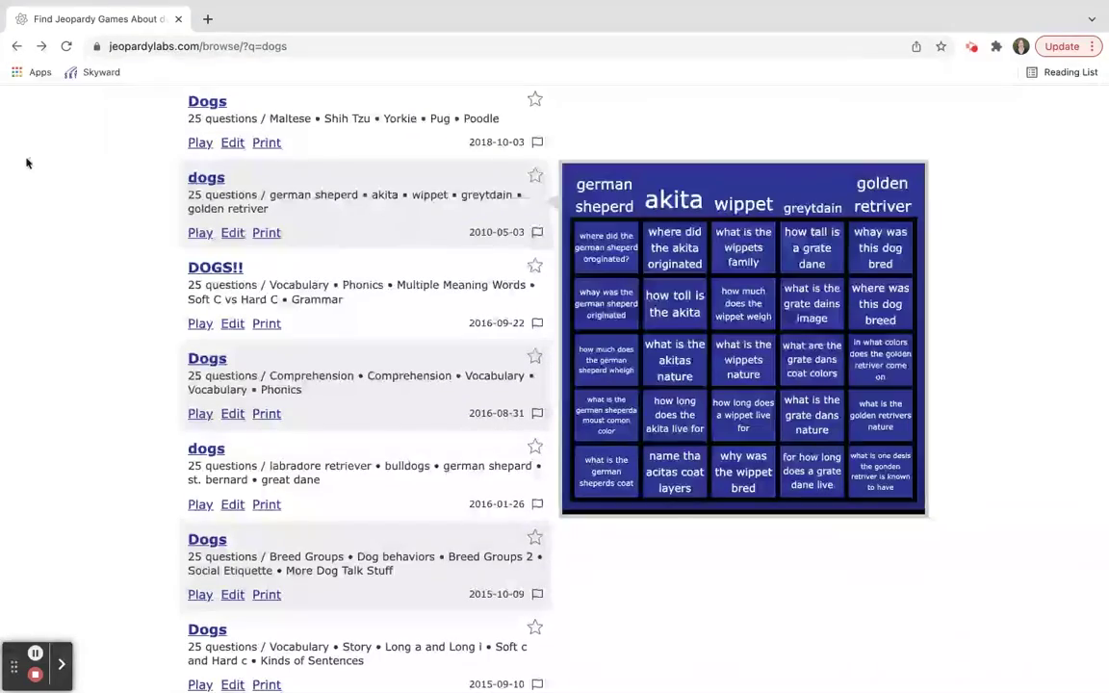
click(14, 47)
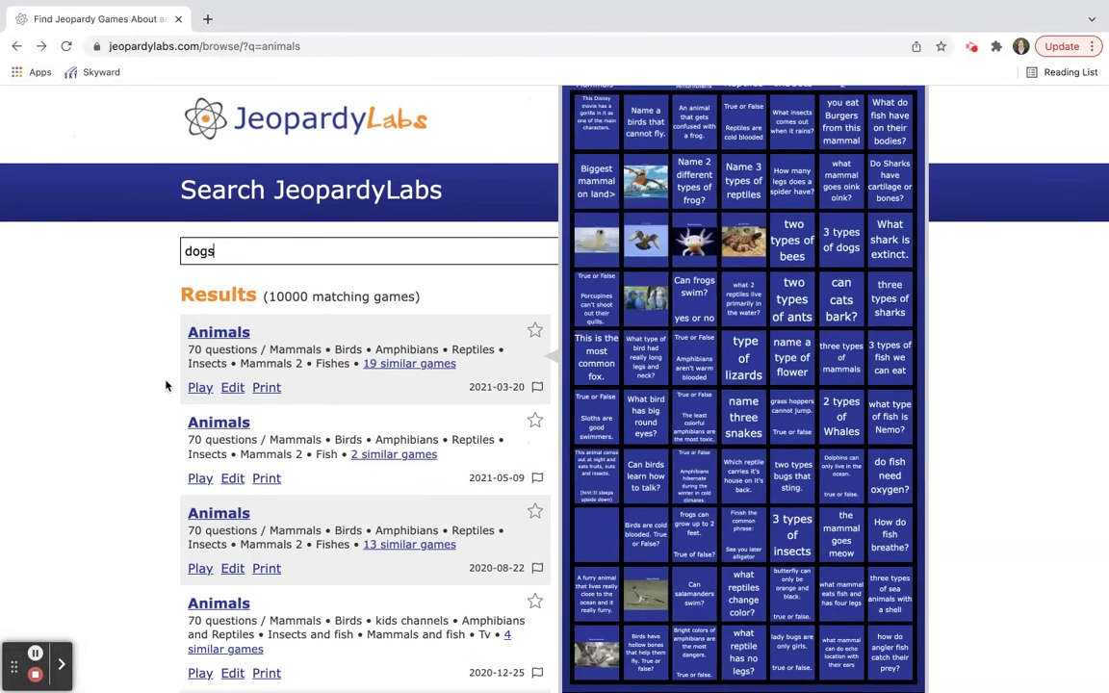
click(314, 133)
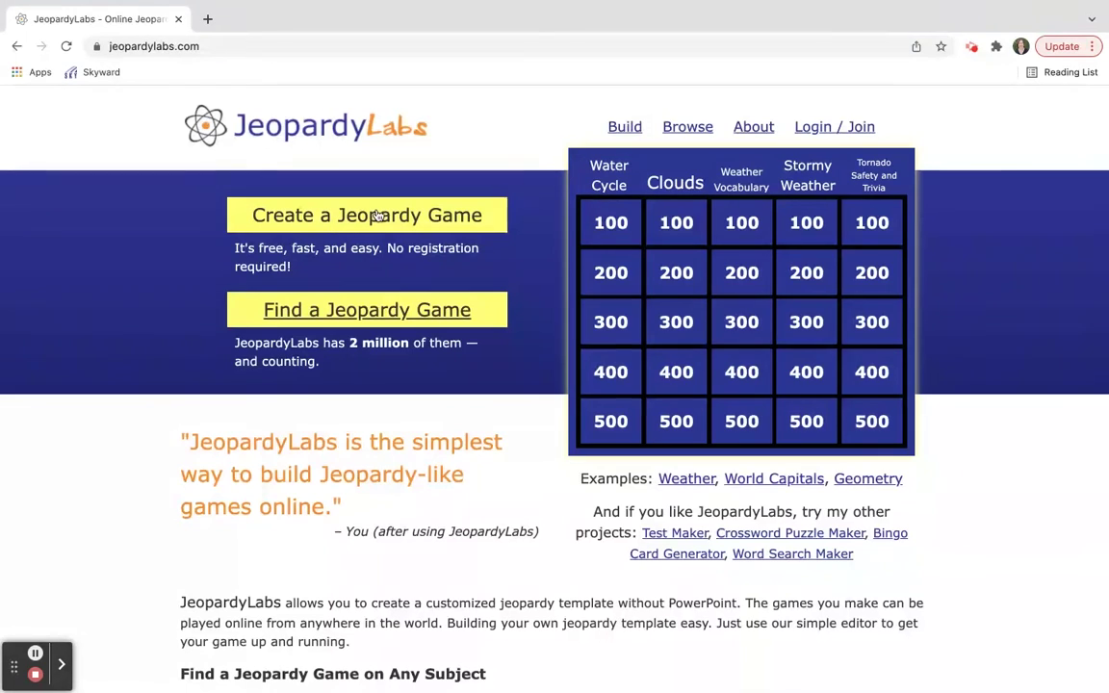
Step: Create a new game protected by a password and open its blank five-category board
click(303, 217)
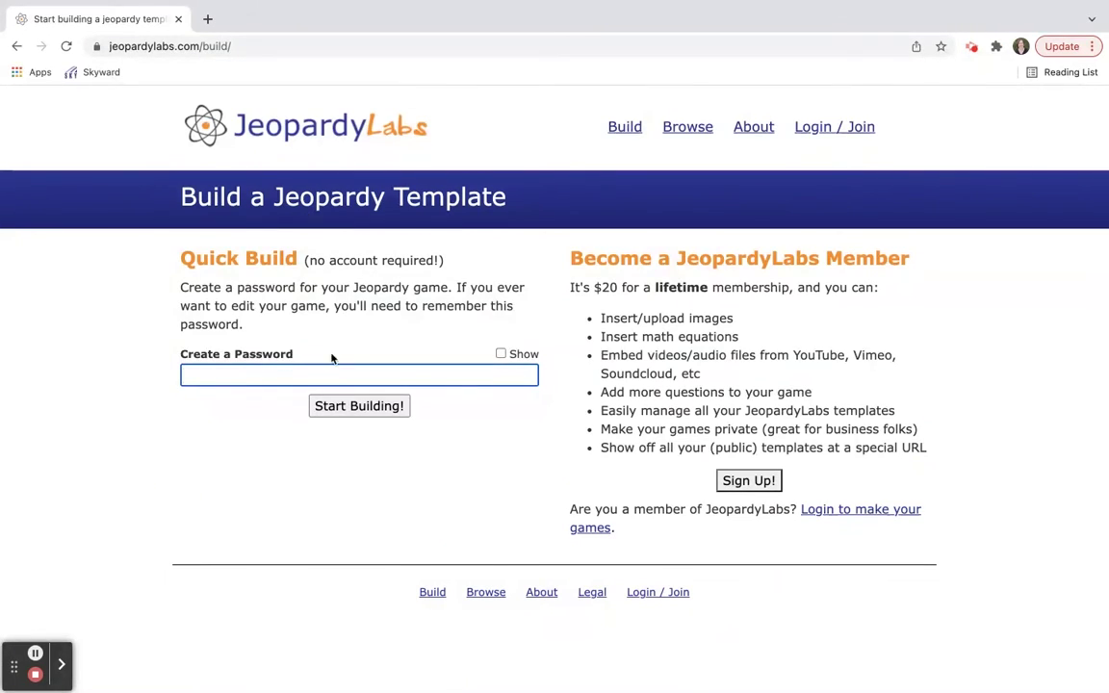
text(1234)
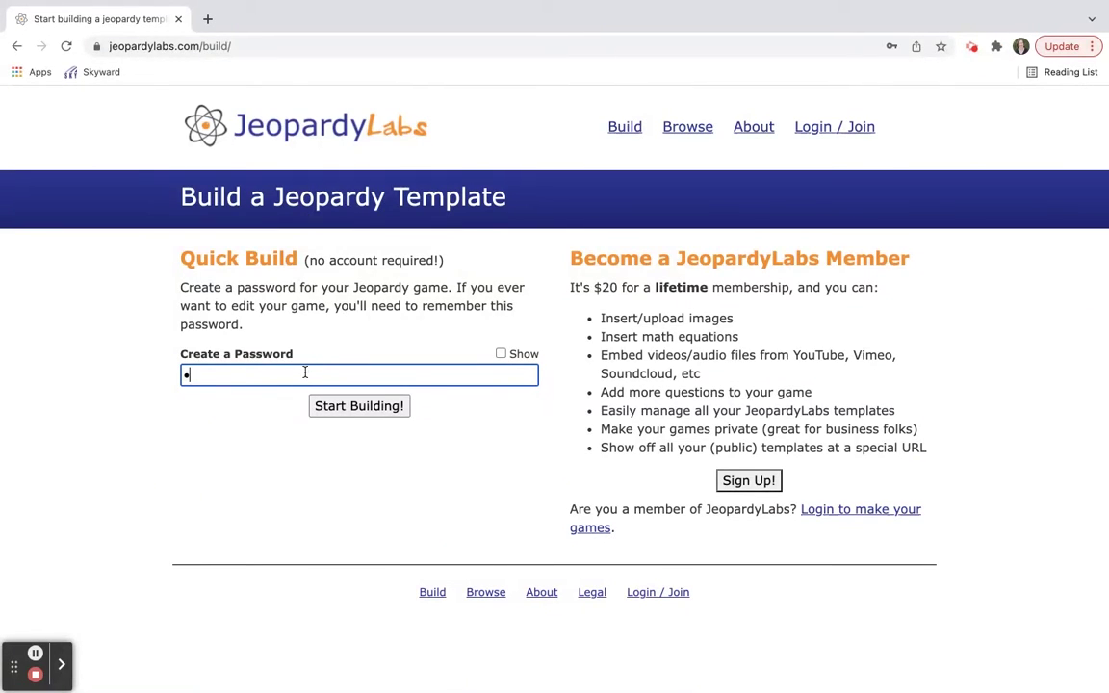
text(5678)
click(367, 406)
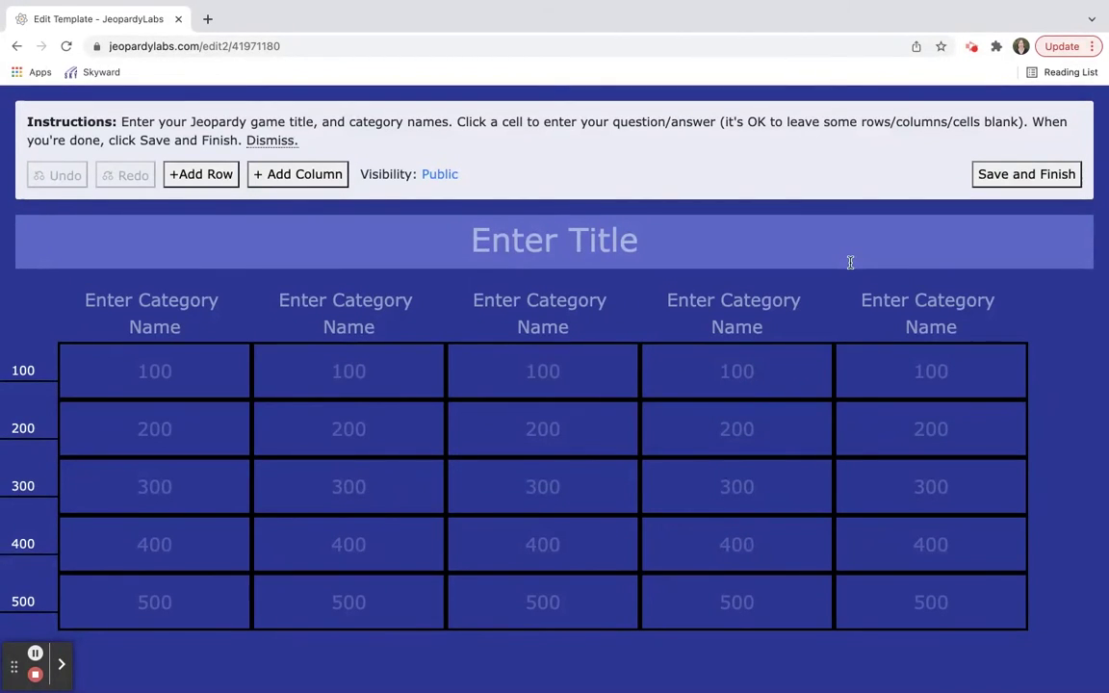
click(193, 177)
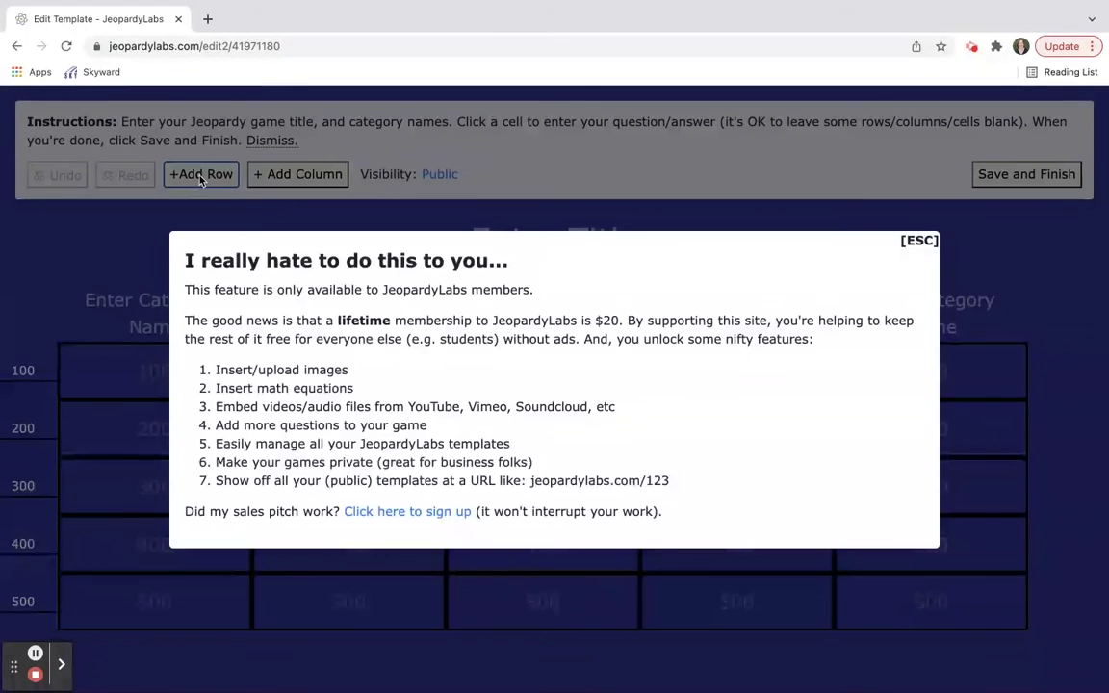
click(921, 242)
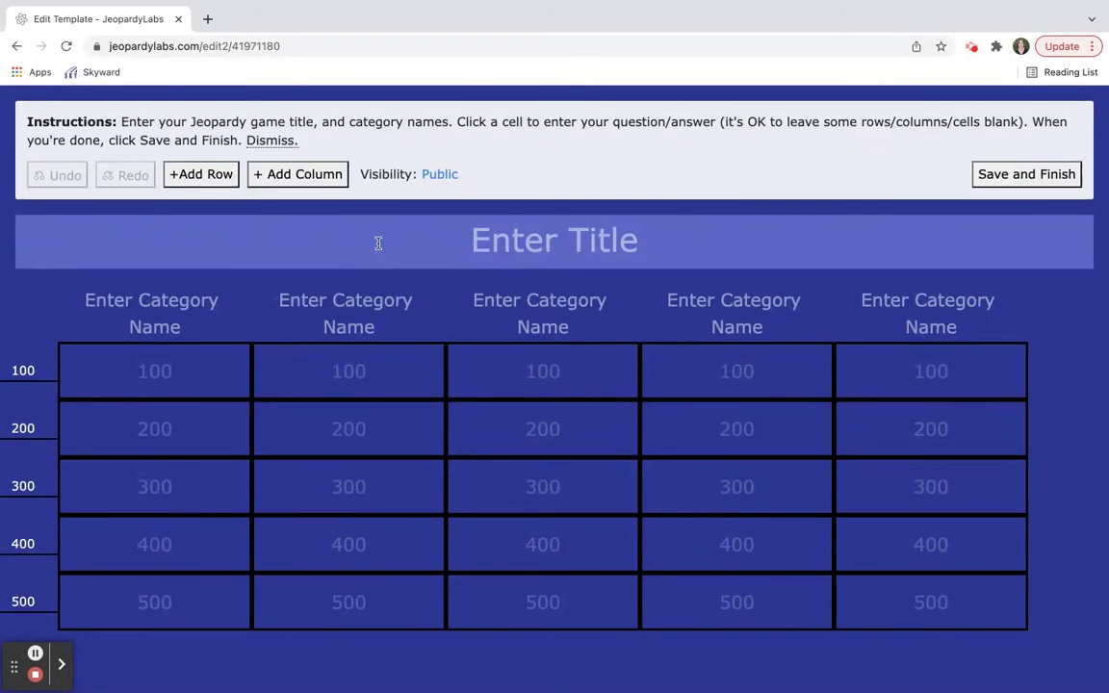
click(453, 239)
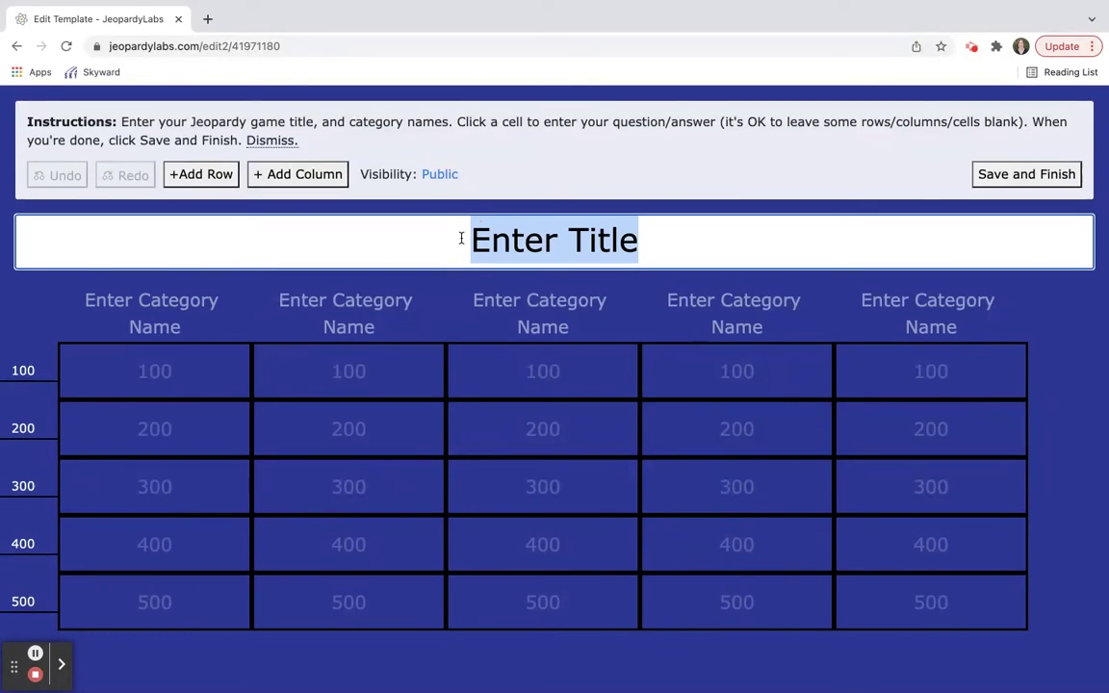
Step: Title the board 'Holiday', close the first 100 question unedited, and save the game
text(Holiday)
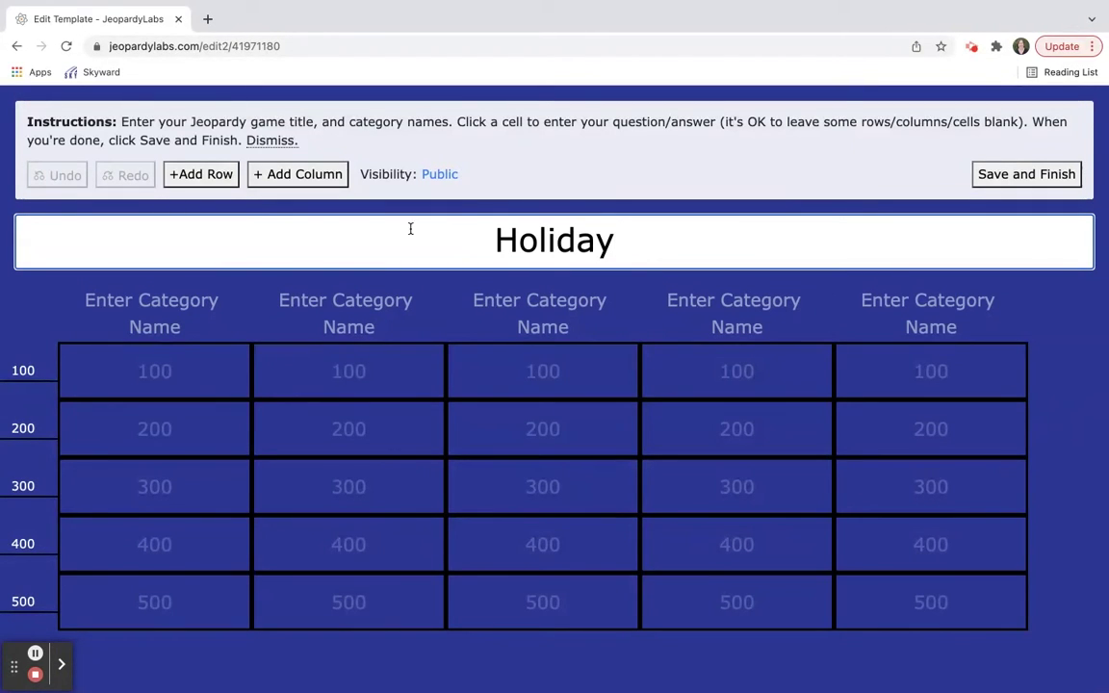
click(190, 319)
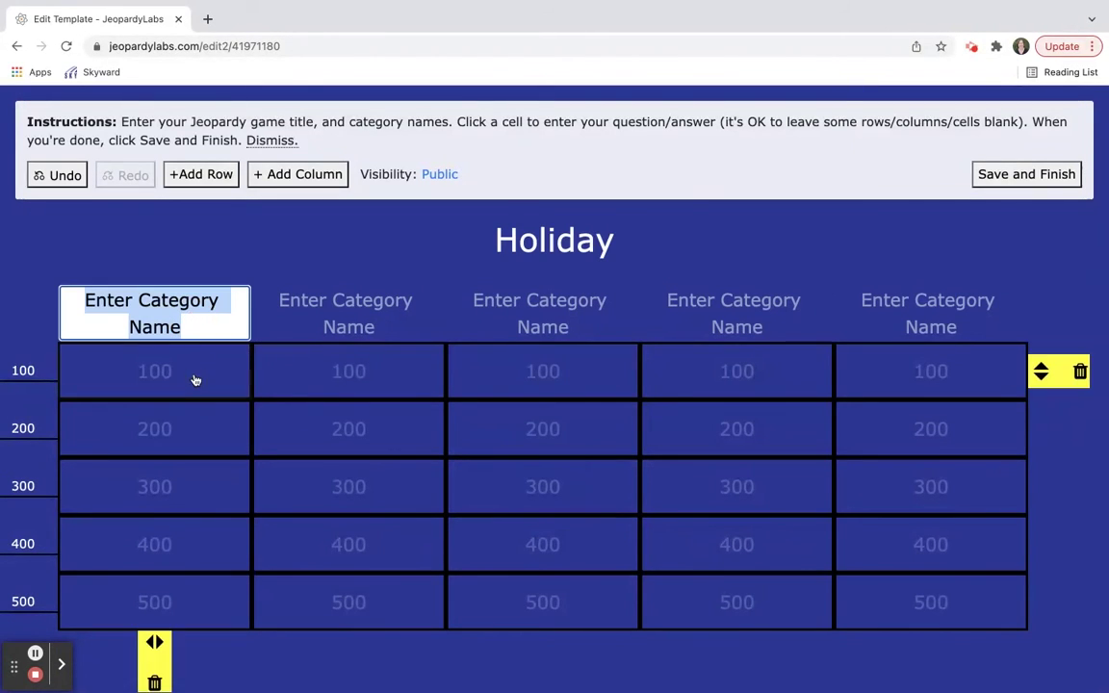
click(193, 378)
click(413, 370)
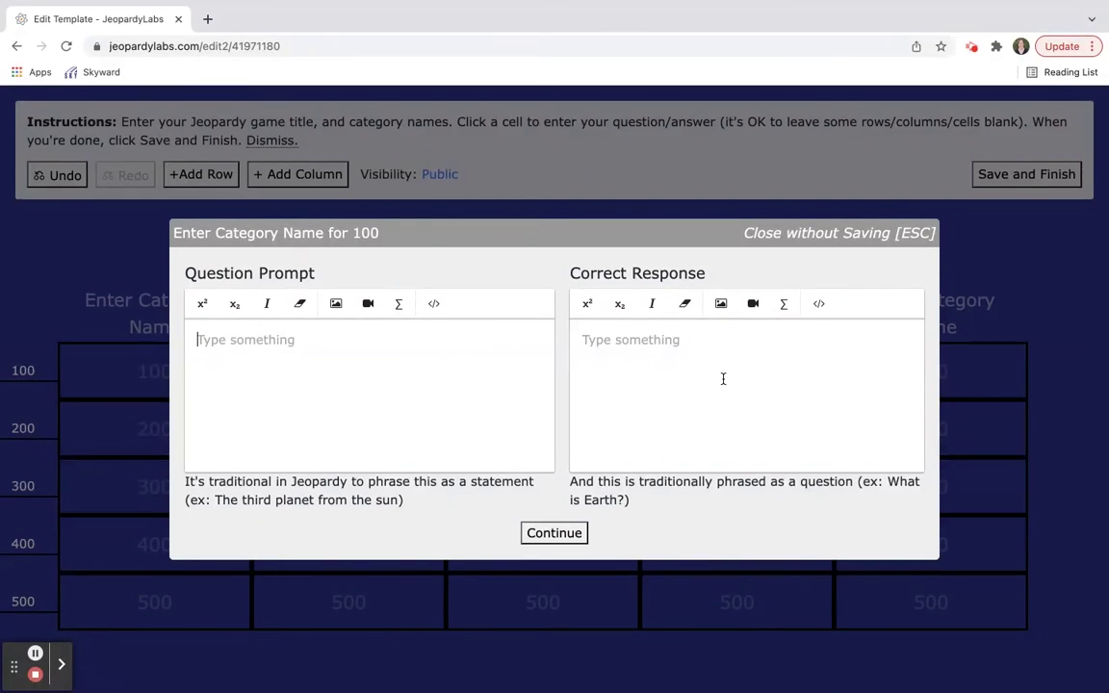
click(558, 532)
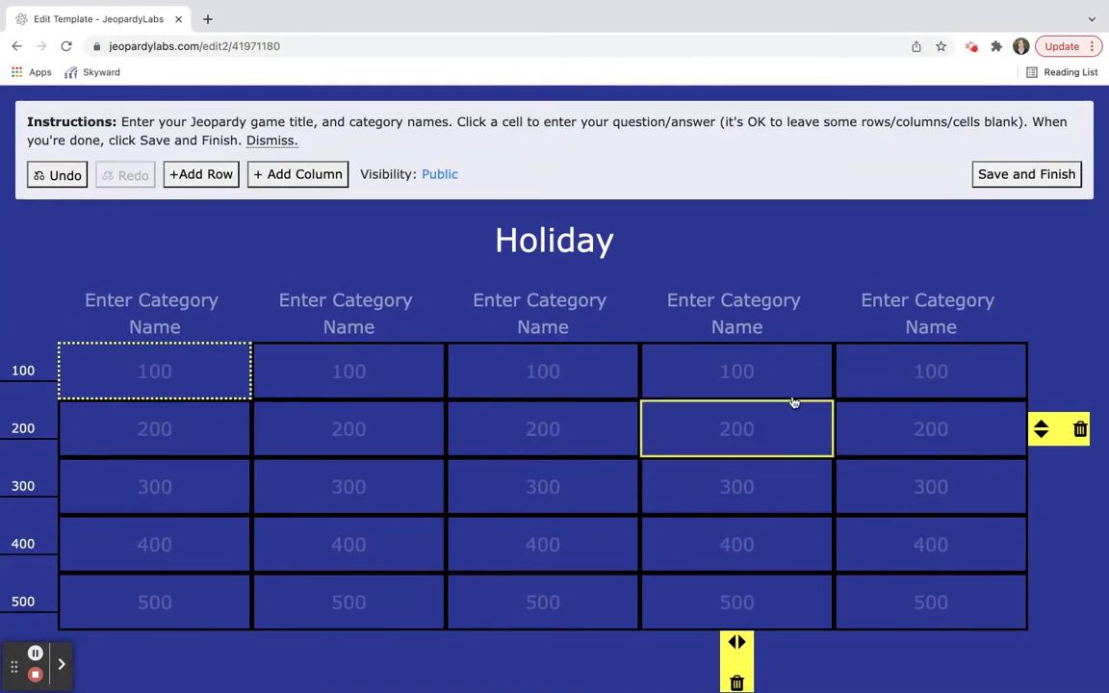
click(1016, 175)
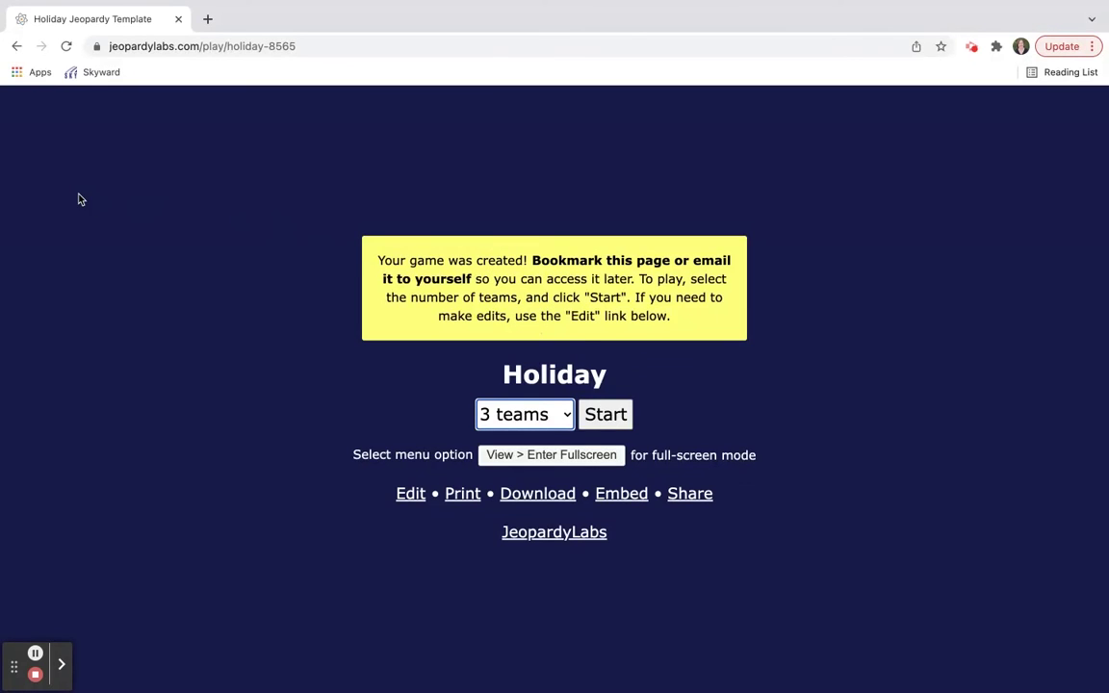
Step: Go back twice to the Build a Jeopardy Template password page
click(15, 47)
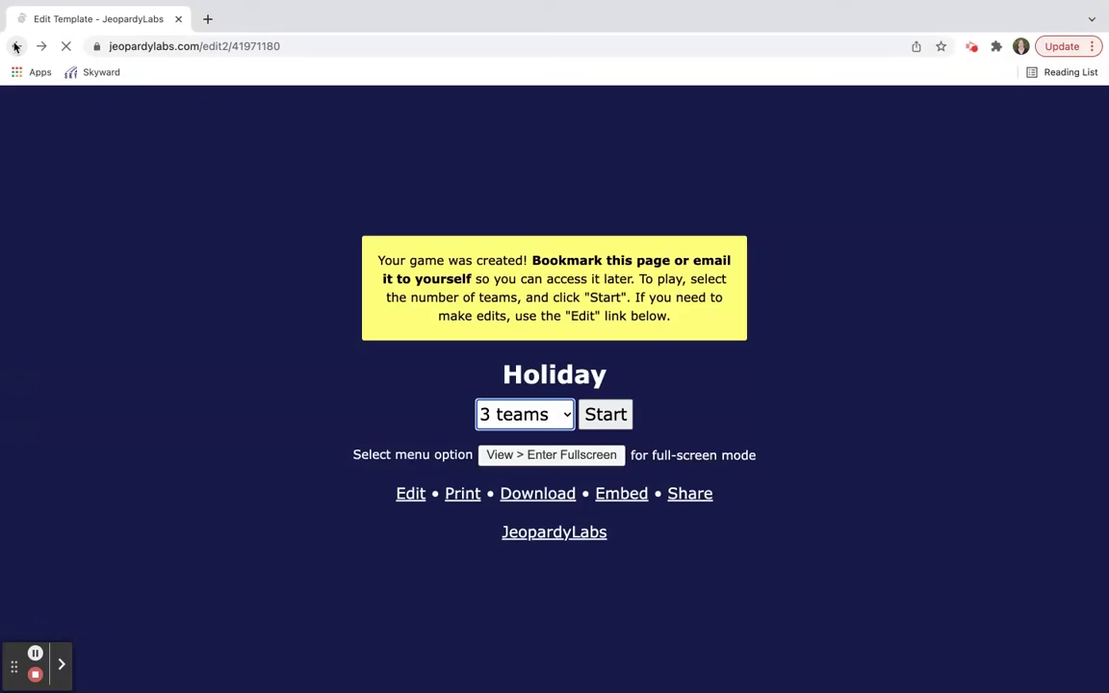
click(15, 47)
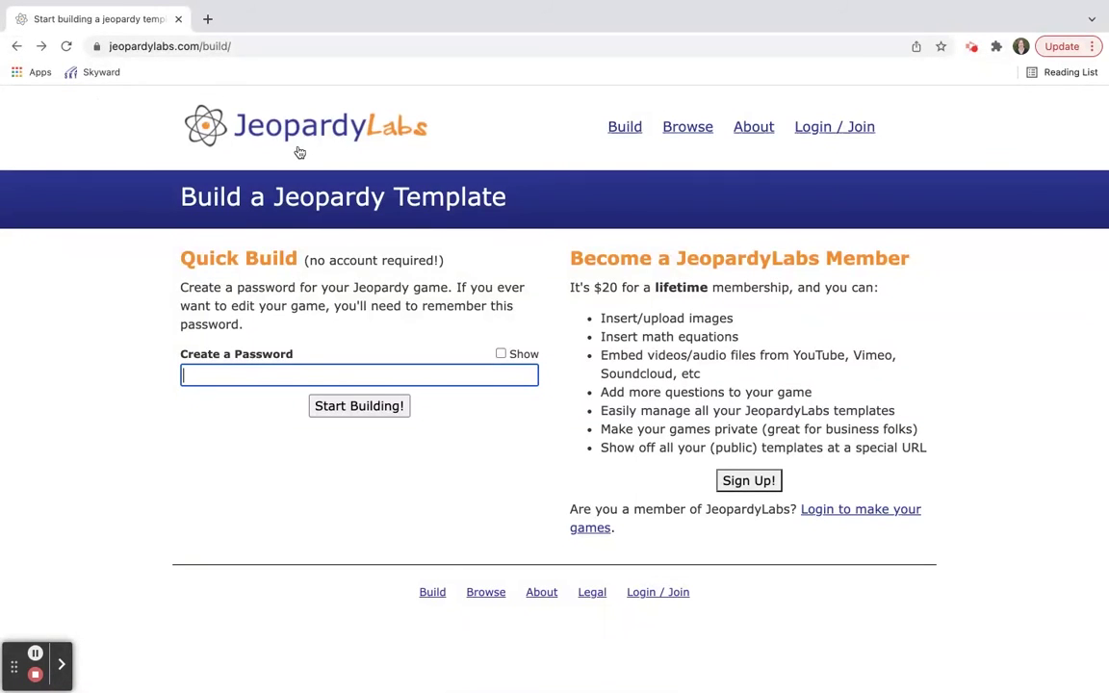
Step: Return to the JeopardyLabs home page and scroll down through it and back to the top
click(287, 110)
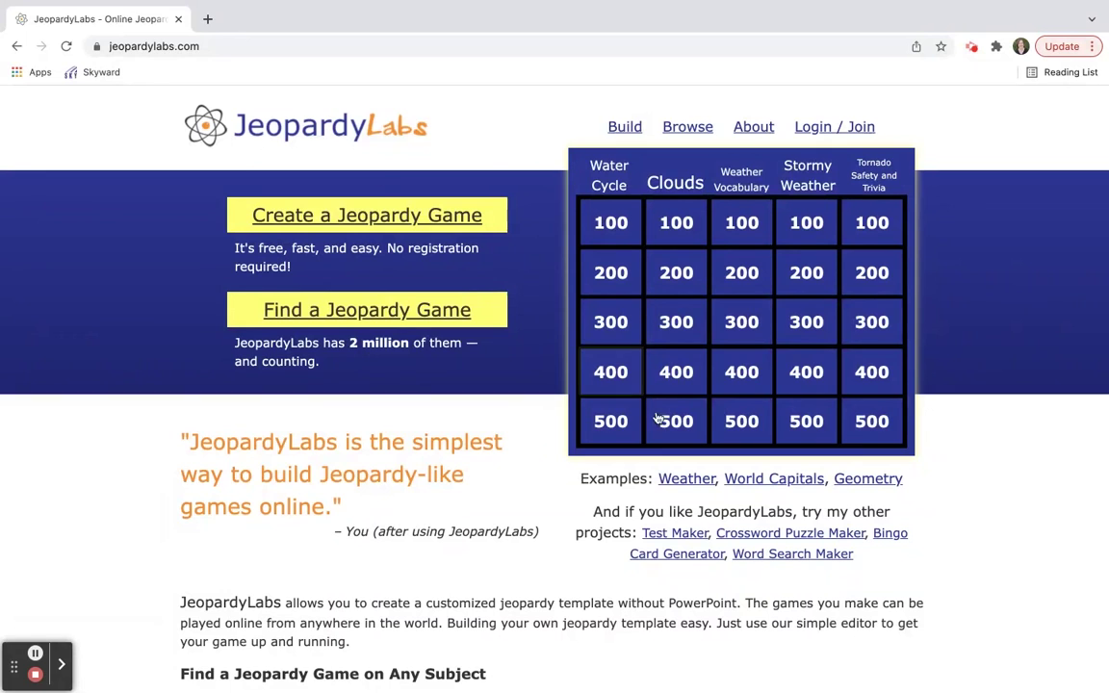
scroll(728, 511, down, 3)
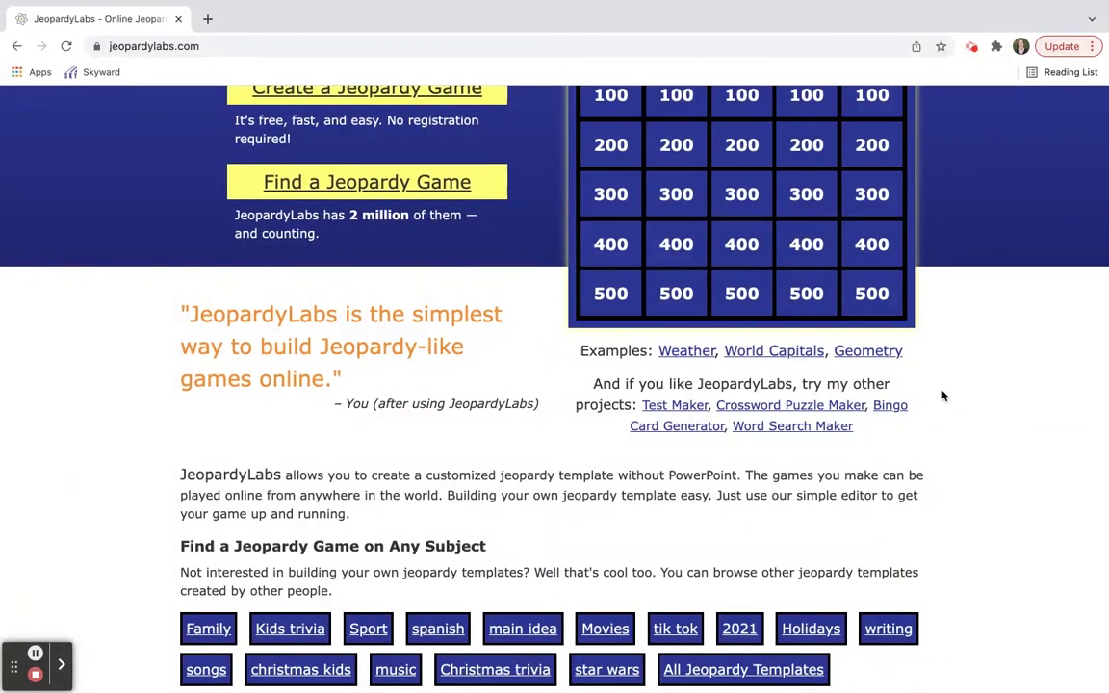
scroll(942, 395, down, 1)
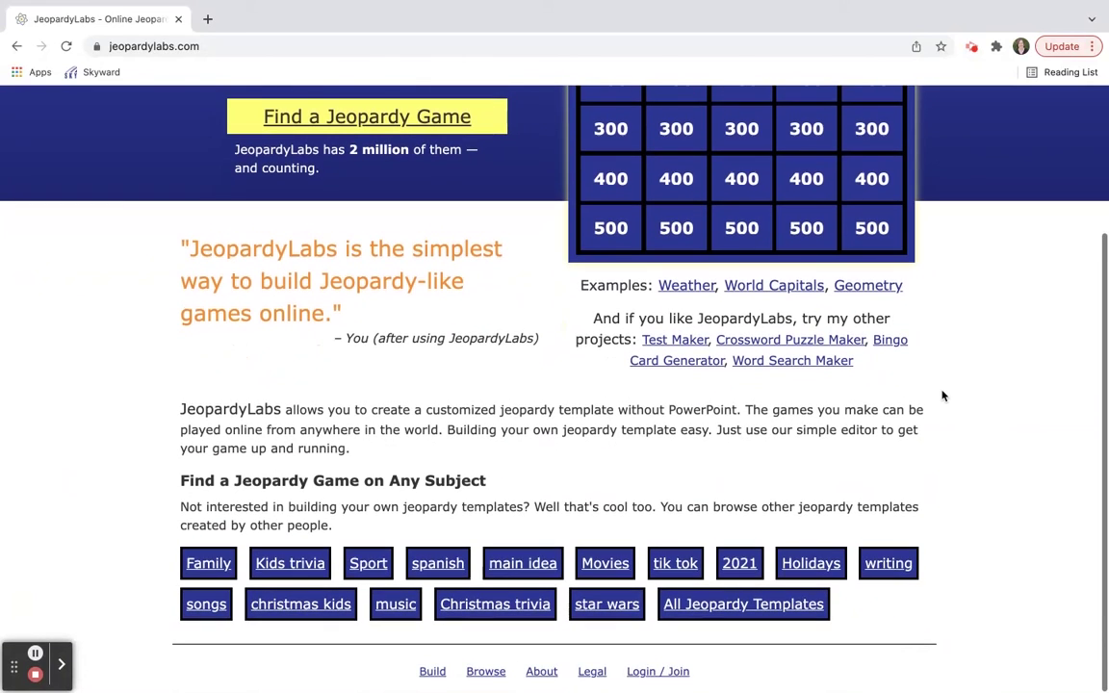
scroll(943, 395, up, 3)
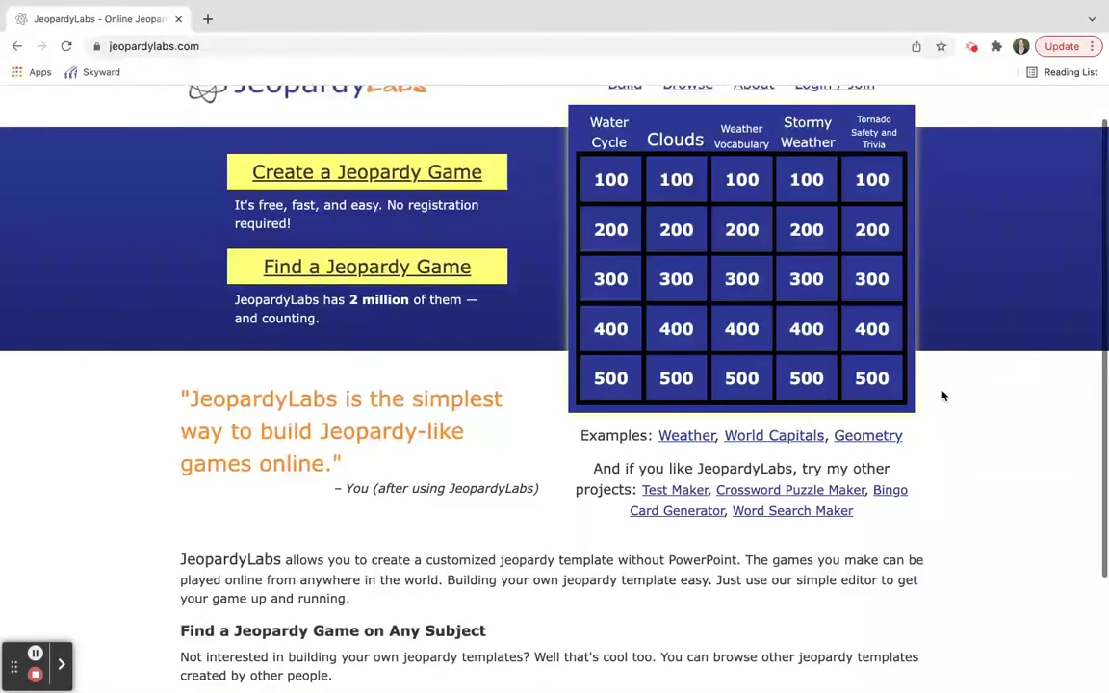
scroll(942, 396, up, 1)
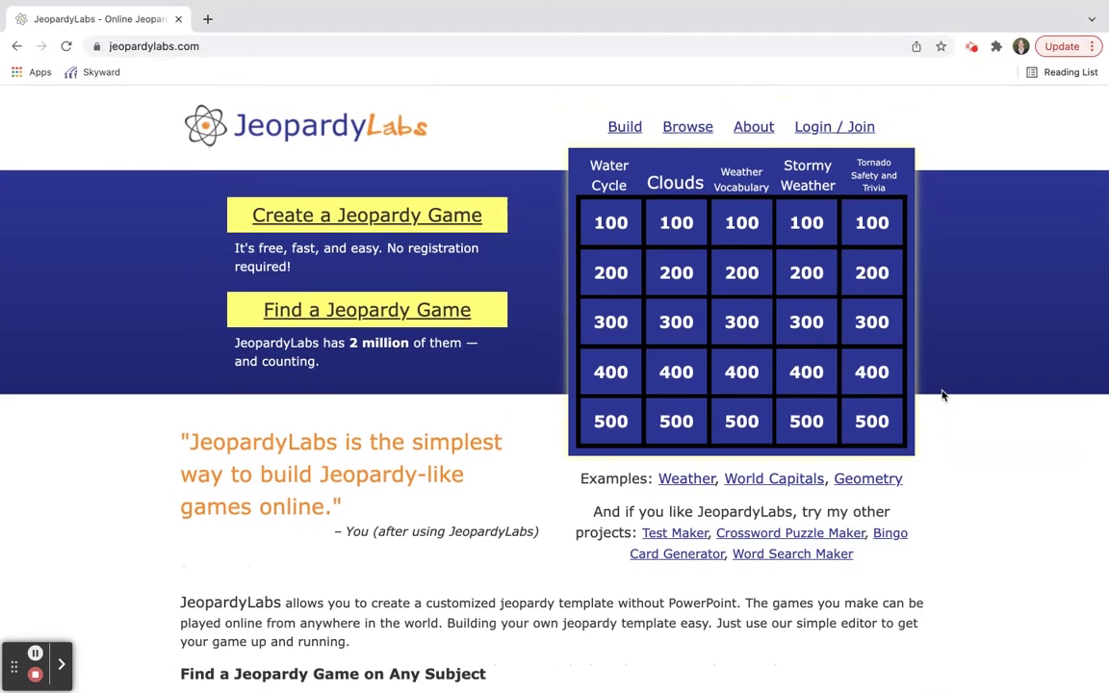